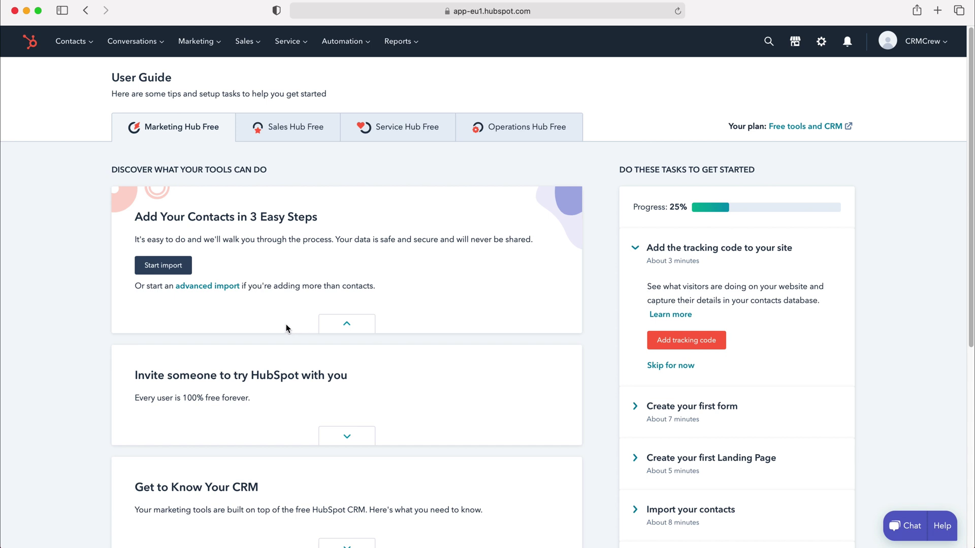
Go to the Tasks page from the Sales menu.
{"action": "left_click", "coordinate": [260, 40]}
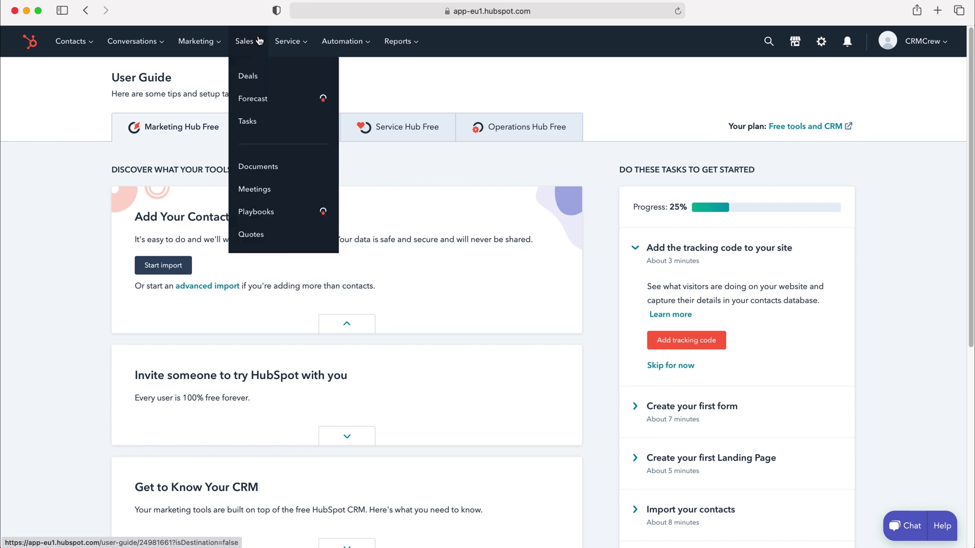
{"action": "left_click", "coordinate": [255, 122]}
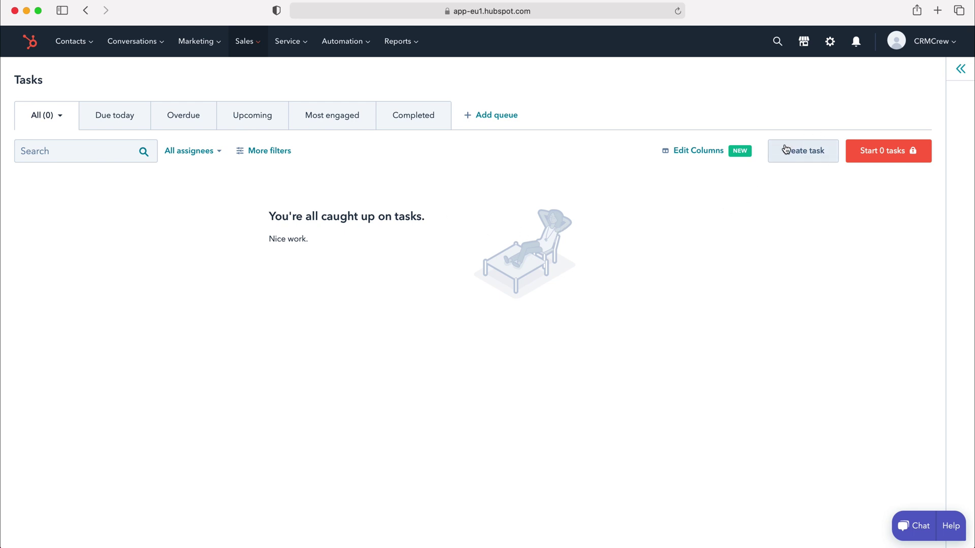
Draft a new task titled 'Phone Call Test', keeping type Call and choosing High priority.
{"action": "left_click", "coordinate": [817, 153]}
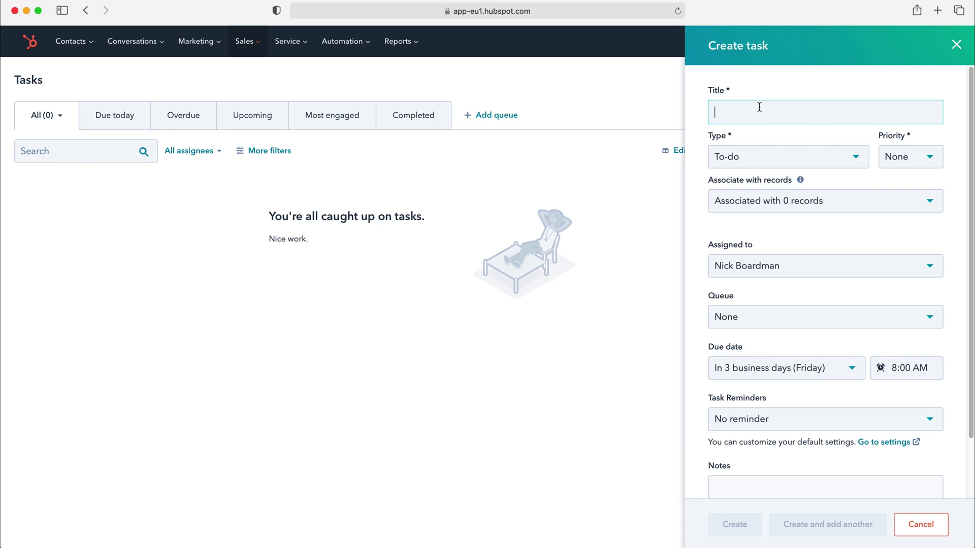
{"action": "type", "text": "Phone Call"}
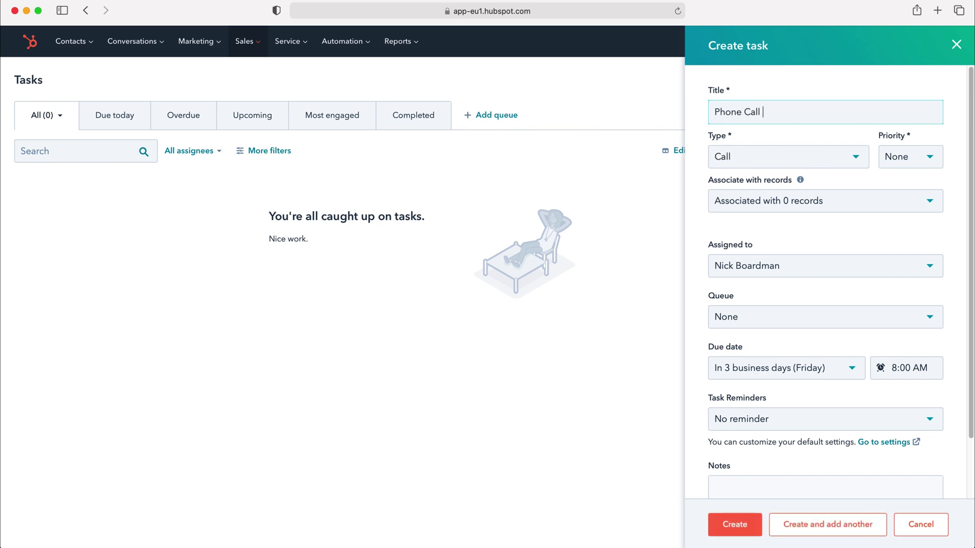
{"action": "type", "text": " Test"}
{"action": "left_click", "coordinate": [709, 145]}
{"action": "left_click", "coordinate": [745, 156]}
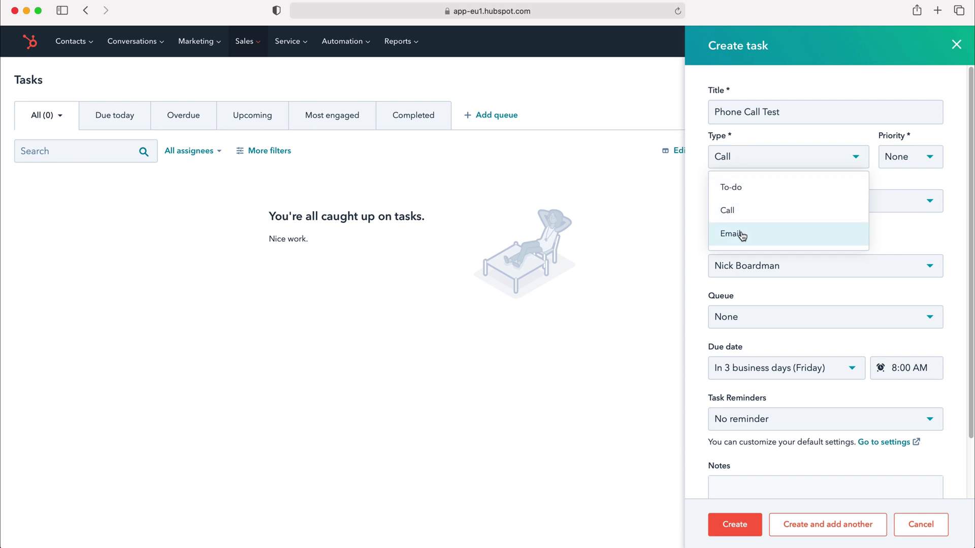
{"action": "left_click", "coordinate": [731, 213]}
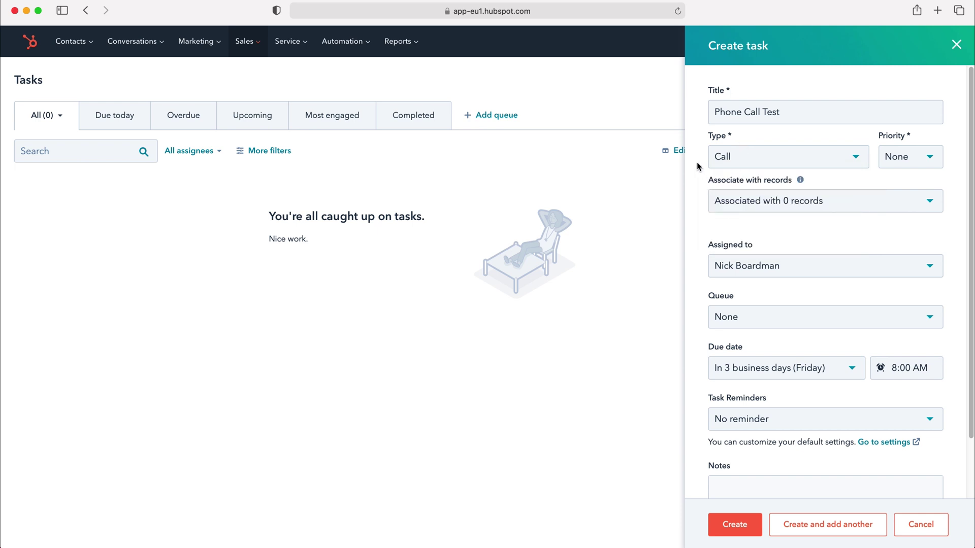
{"action": "left_click", "coordinate": [926, 158]}
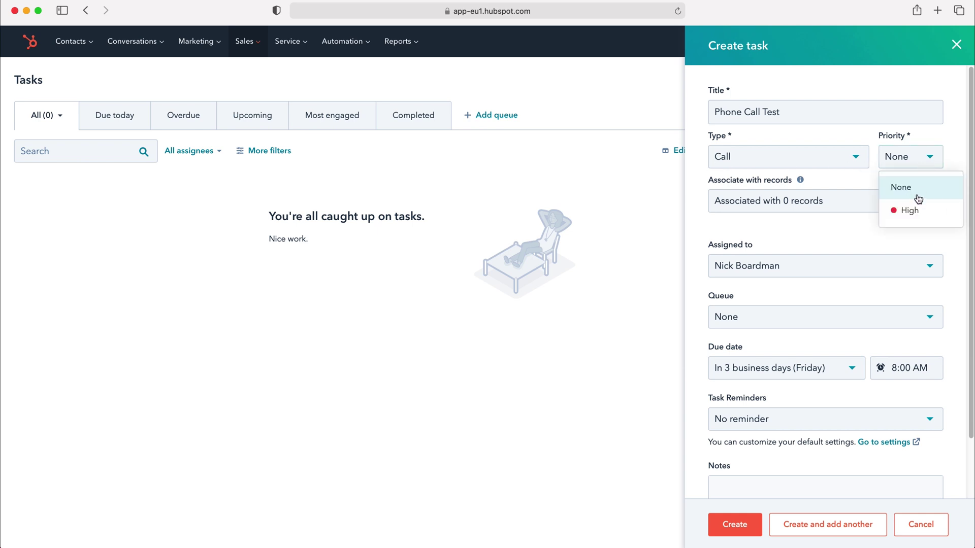
{"action": "left_click", "coordinate": [913, 211]}
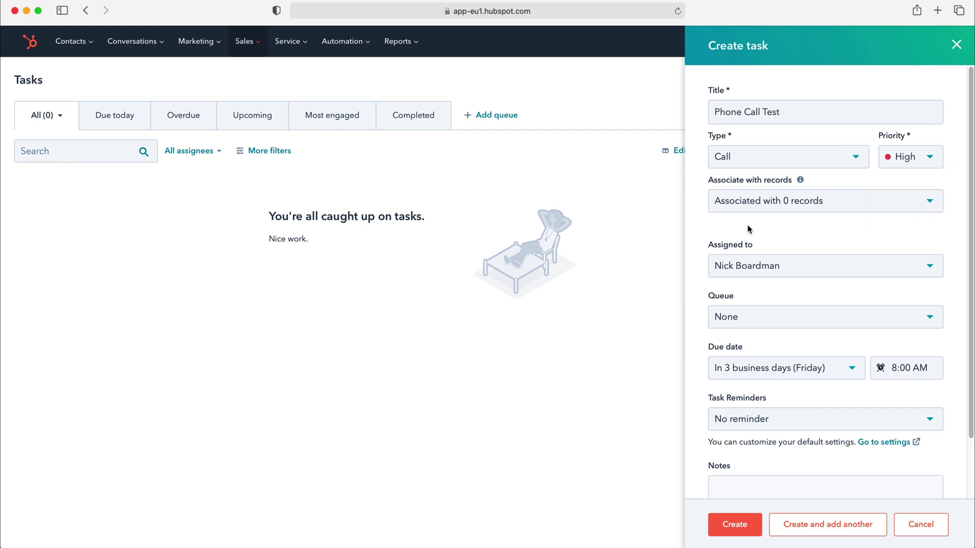
Leave the task's record associations and assignee unchanged, then bring up the Queue choices.
{"action": "left_click", "coordinate": [917, 204]}
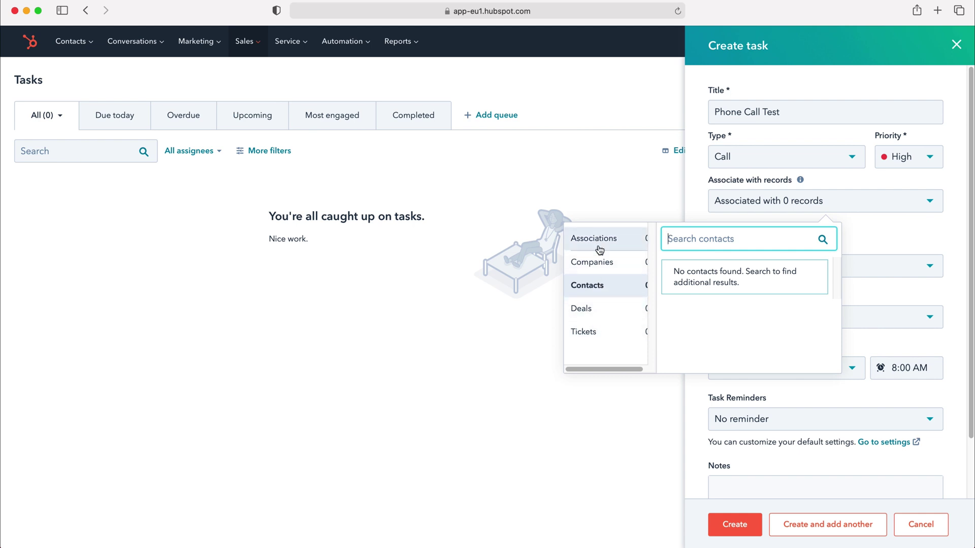
{"action": "left_click", "coordinate": [600, 287]}
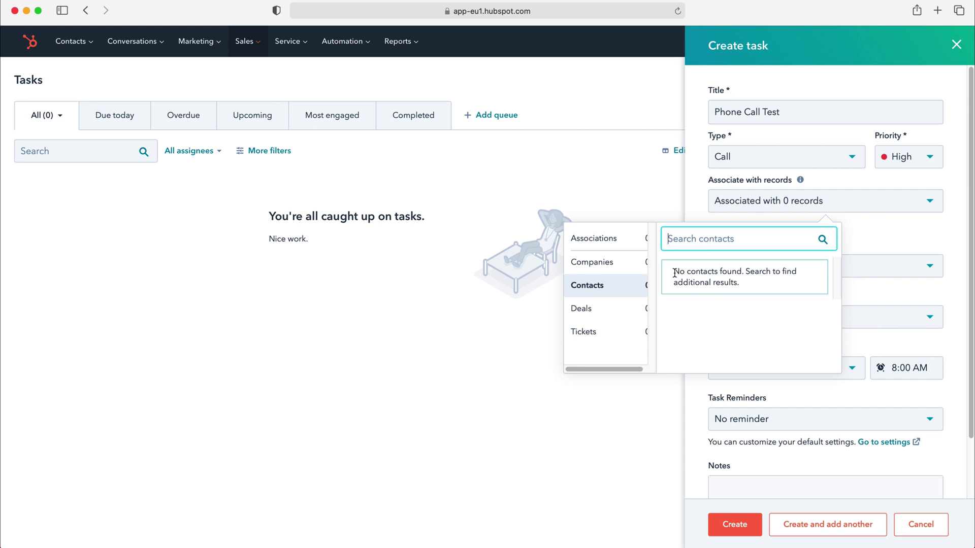
{"action": "left_click", "coordinate": [867, 234]}
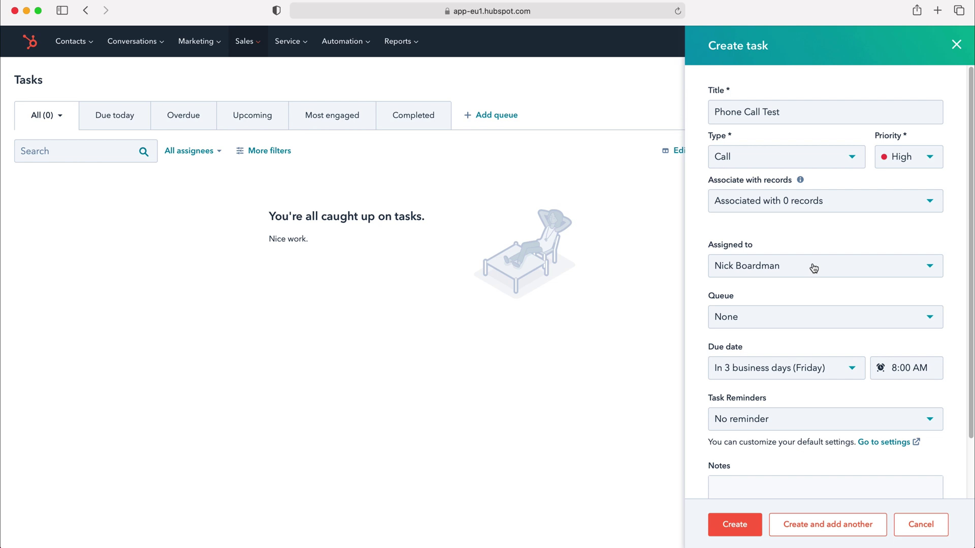
{"action": "left_click", "coordinate": [885, 267]}
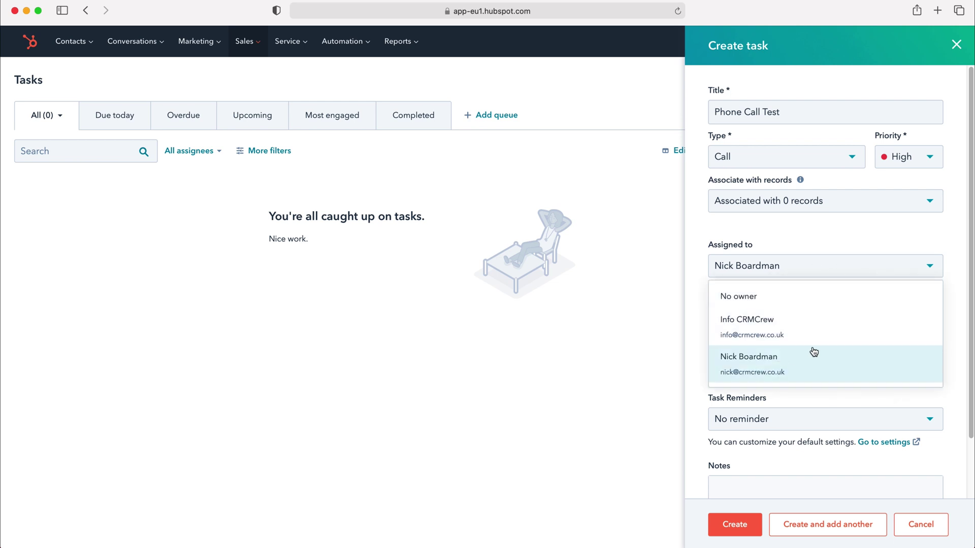
{"action": "left_click", "coordinate": [764, 365]}
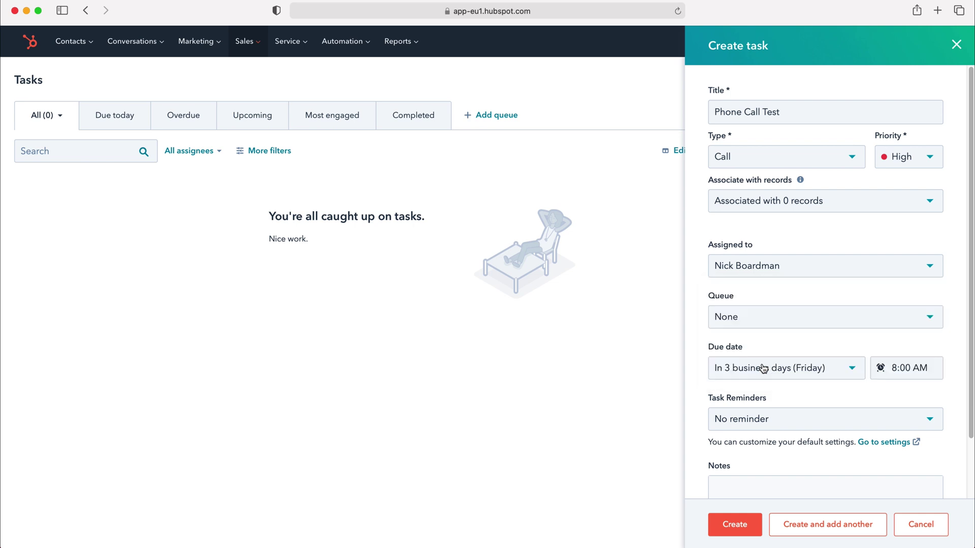
{"action": "left_click", "coordinate": [825, 319]}
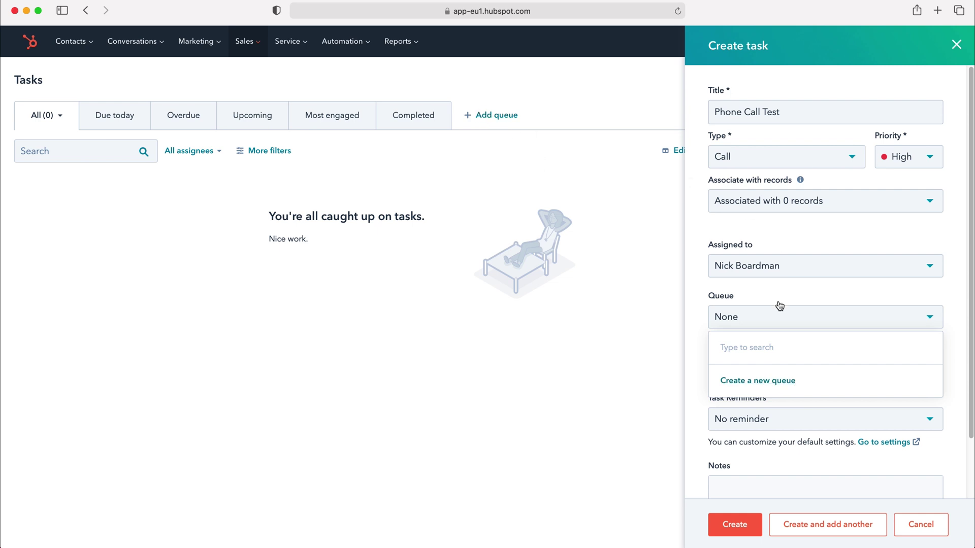
Create a new queue named 'Test' and assign it to the task.
{"action": "left_click", "coordinate": [465, 115]}
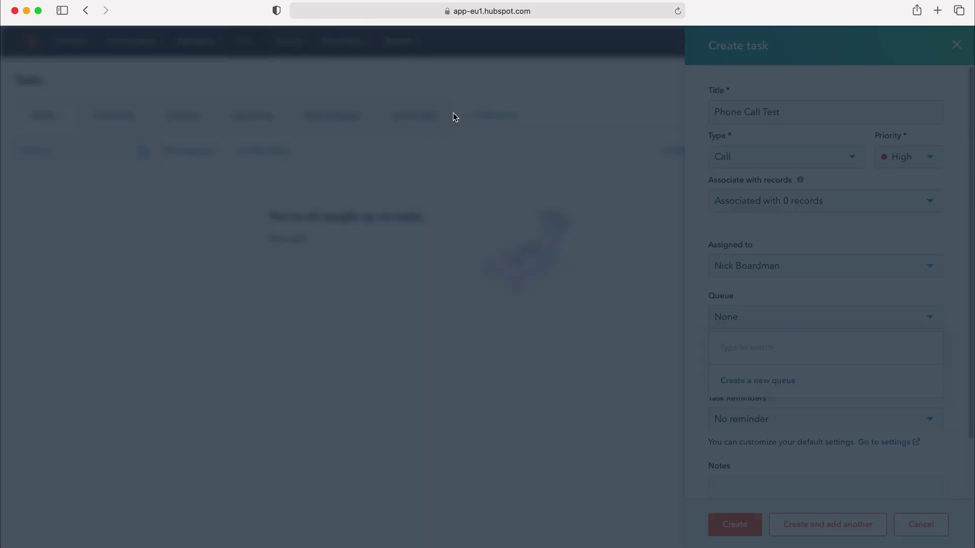
{"action": "left_click", "coordinate": [420, 150]}
{"action": "type", "text": "Test"}
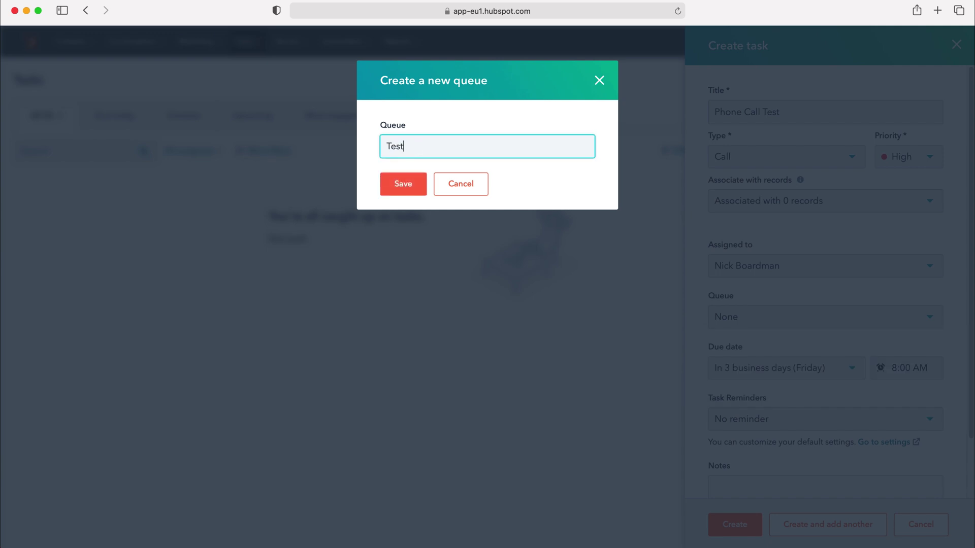
{"action": "left_click", "coordinate": [405, 183]}
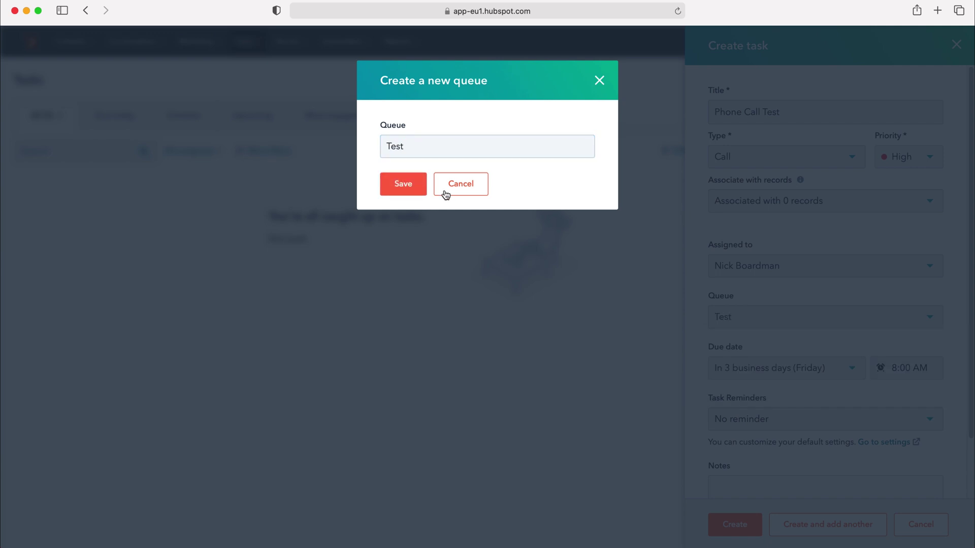
{"action": "scroll", "coordinate": [815, 333], "scroll_direction": "down", "scroll_amount": 2}
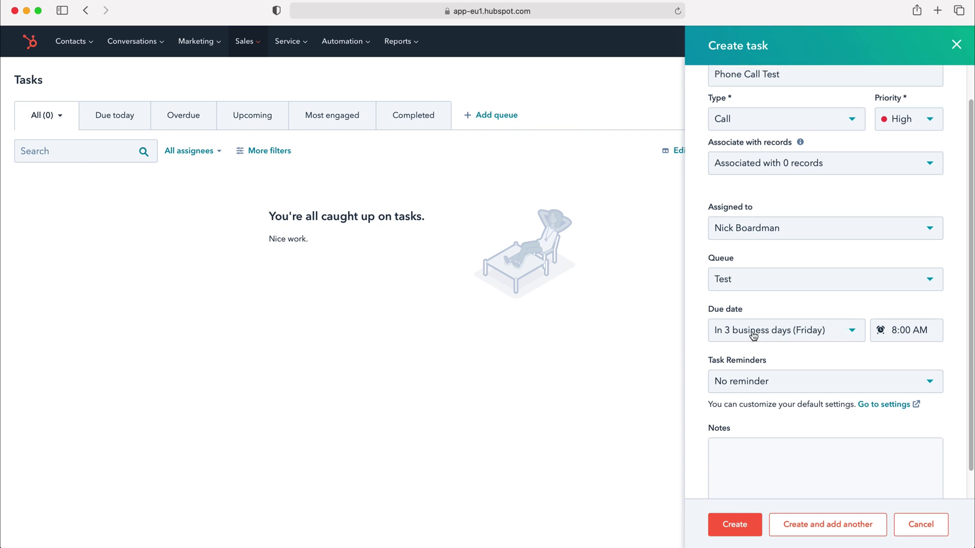
Set a custom due date of 08/27/2021 at 8:00 AM.
{"action": "left_click", "coordinate": [853, 331]}
{"action": "scroll", "coordinate": [779, 380], "scroll_direction": "up", "scroll_amount": 2}
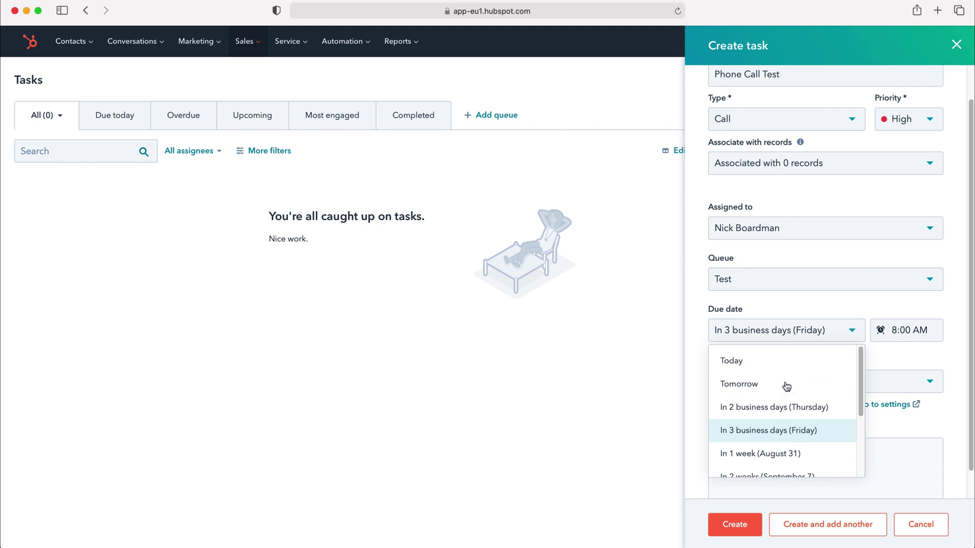
{"action": "scroll", "coordinate": [778, 374], "scroll_direction": "down", "scroll_amount": 5}
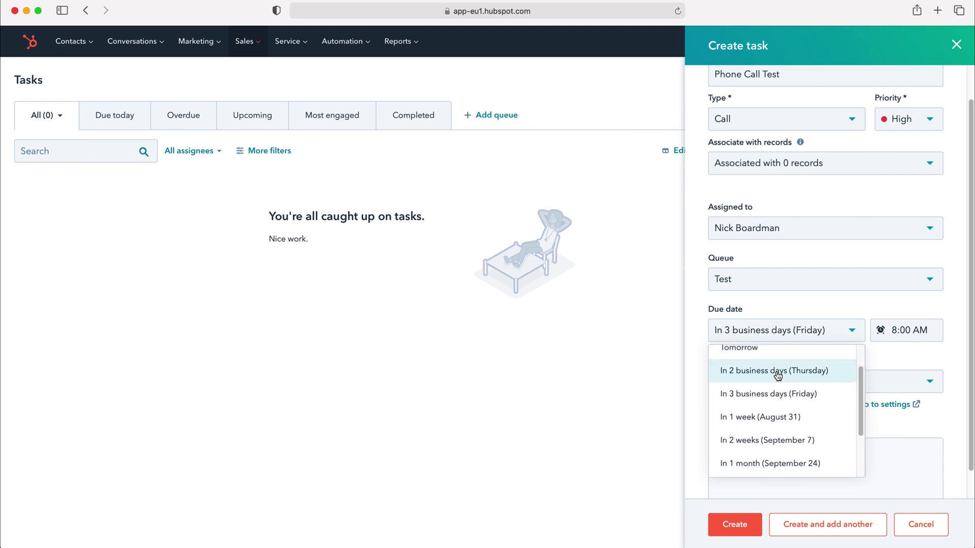
{"action": "left_click", "coordinate": [756, 462]}
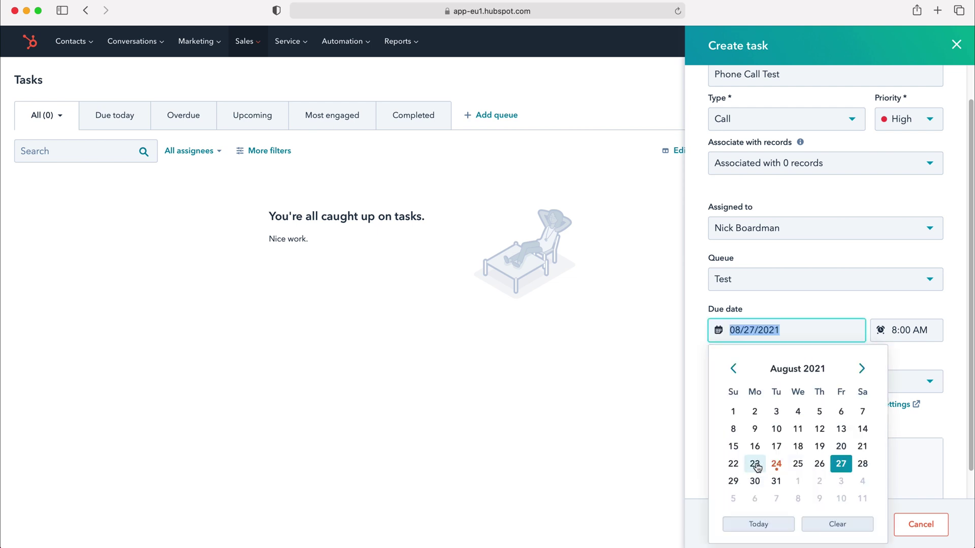
{"action": "left_click", "coordinate": [861, 369]}
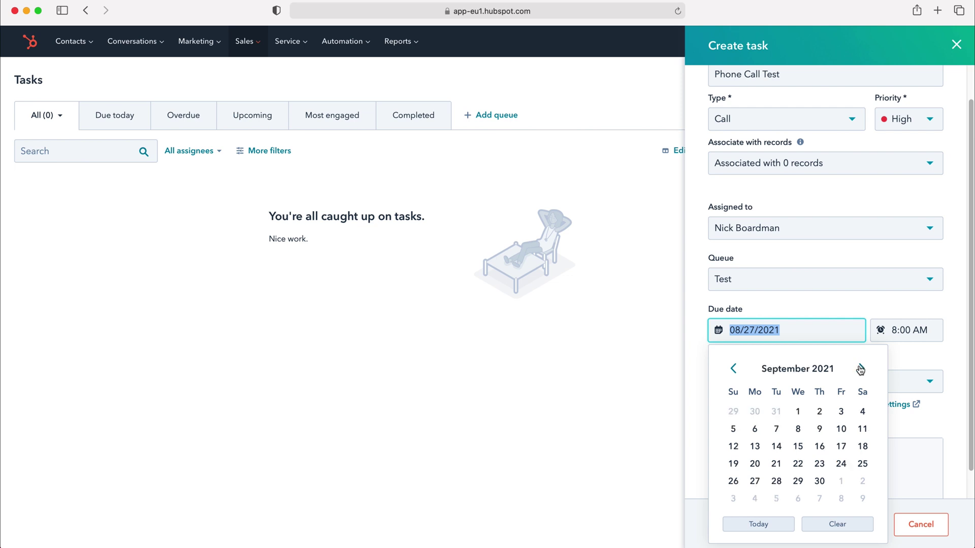
{"action": "left_click", "coordinate": [823, 305]}
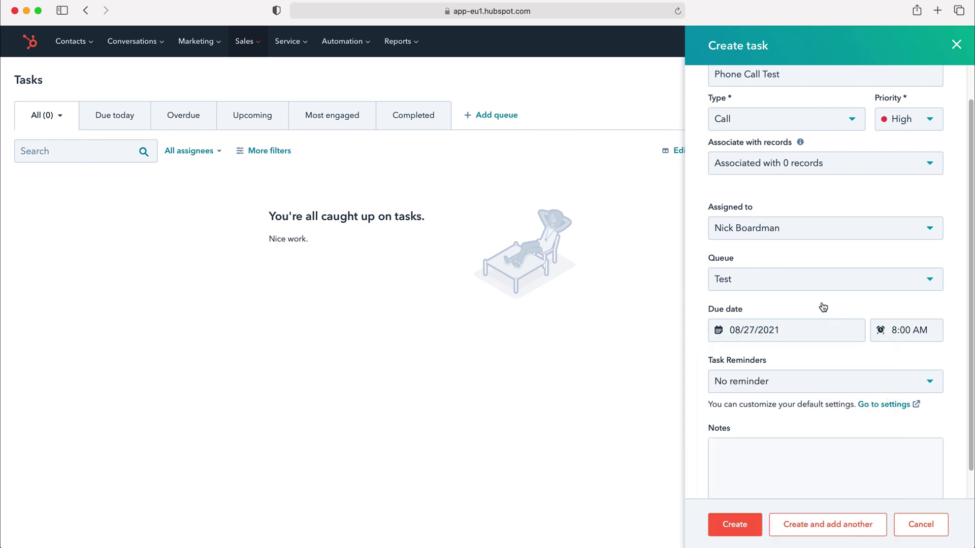
{"action": "left_click", "coordinate": [903, 330]}
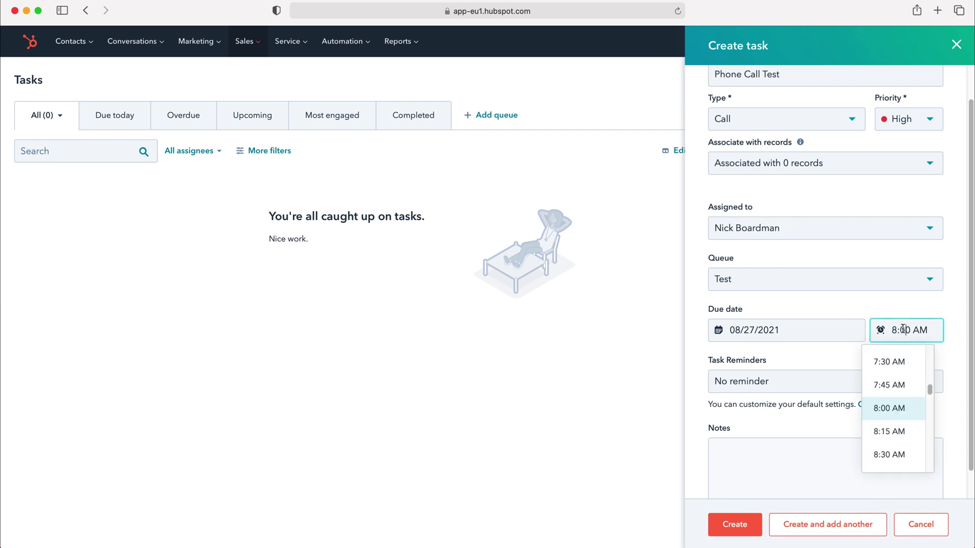
{"action": "left_click", "coordinate": [877, 308]}
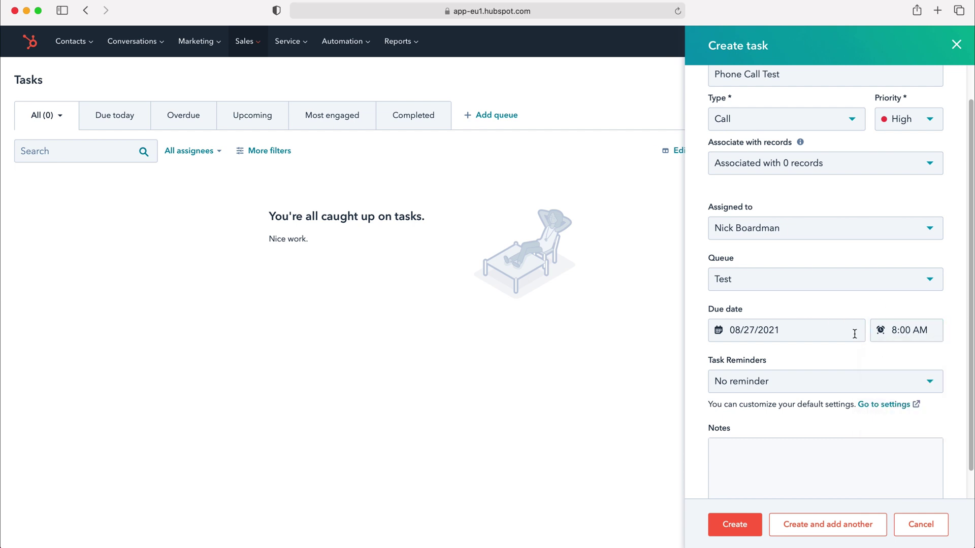
Set a custom task reminder for 08/27/2021 at 8:00 AM.
{"action": "left_click", "coordinate": [817, 387]}
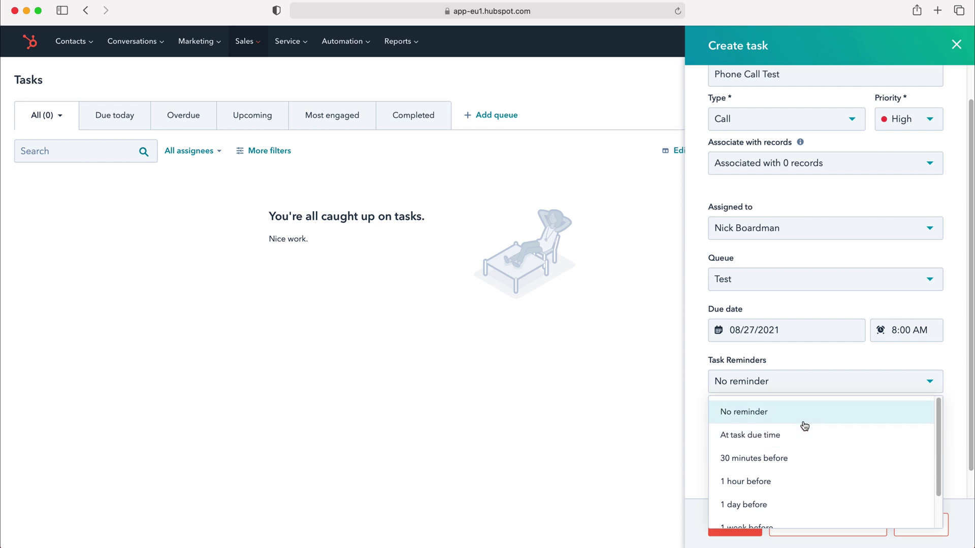
{"action": "scroll", "coordinate": [796, 454], "scroll_direction": "down", "scroll_amount": 3}
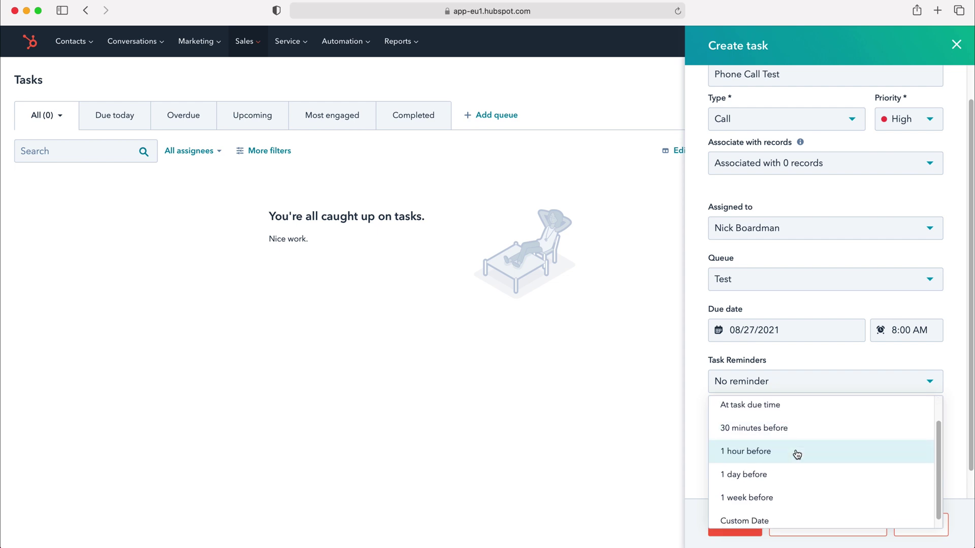
{"action": "left_click", "coordinate": [744, 514]}
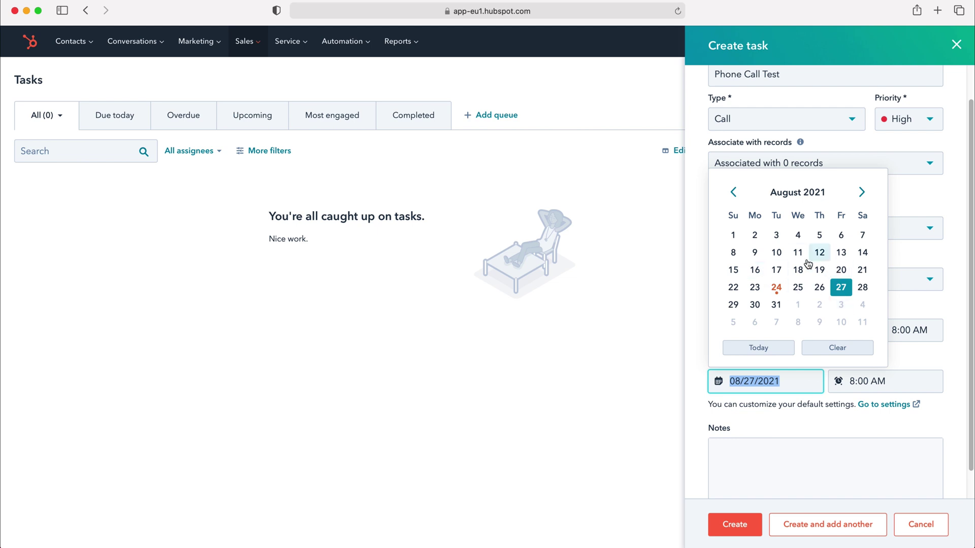
{"action": "left_click", "coordinate": [944, 413]}
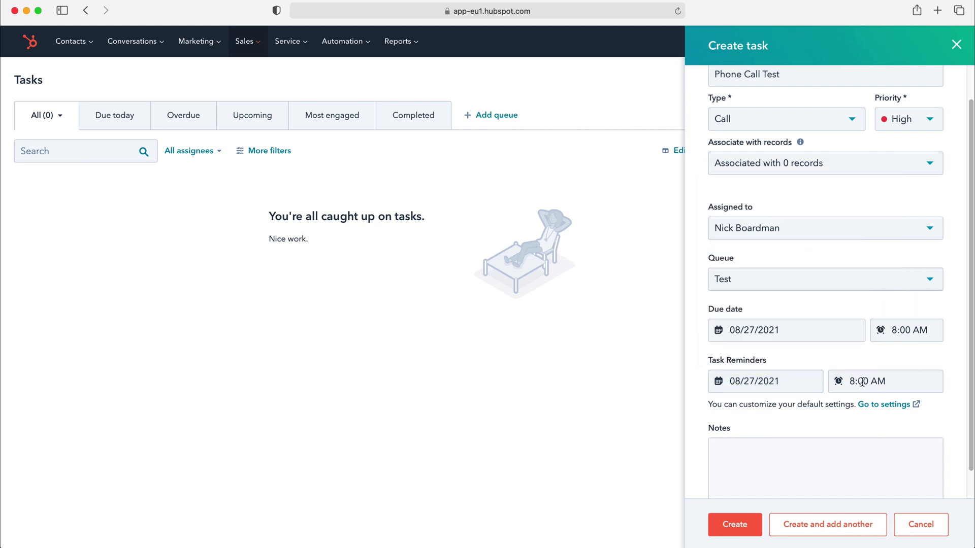
Add the note 'Test' to the task.
{"action": "scroll", "coordinate": [862, 381], "scroll_direction": "down", "scroll_amount": 1}
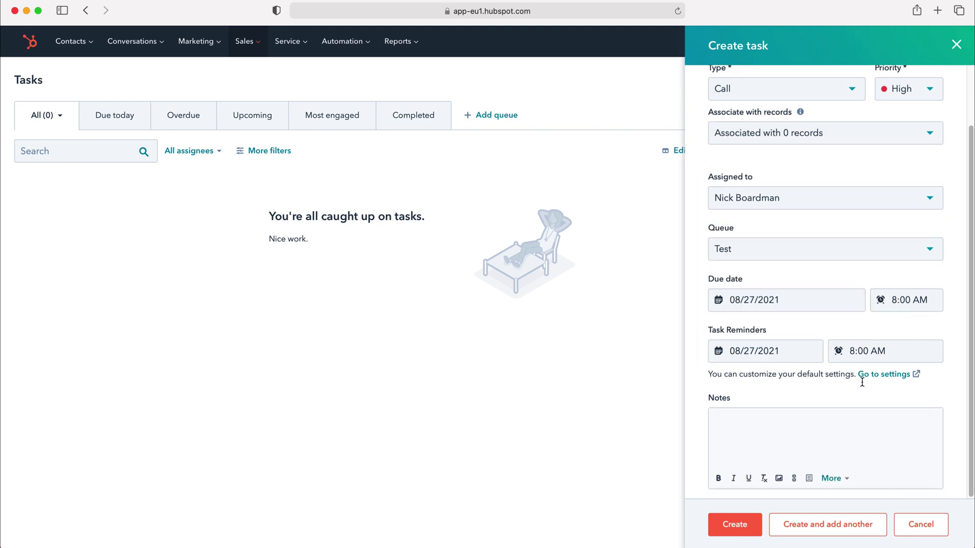
{"action": "left_click", "coordinate": [797, 435]}
{"action": "type", "text": "Test"}
Save the task, reload Tasks, and view the Test queue listing Phone Call Test.
{"action": "left_click", "coordinate": [751, 525]}
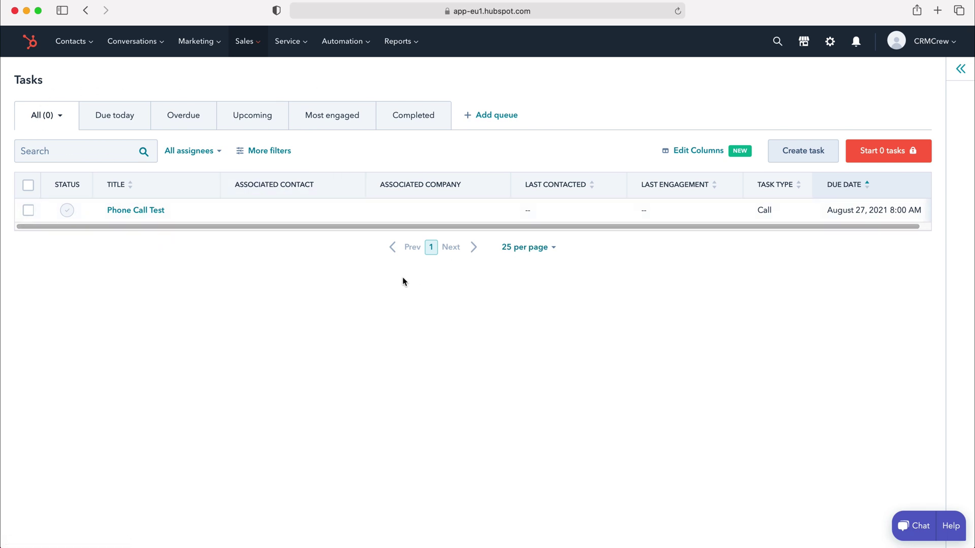
{"action": "key", "text": "super+r"}
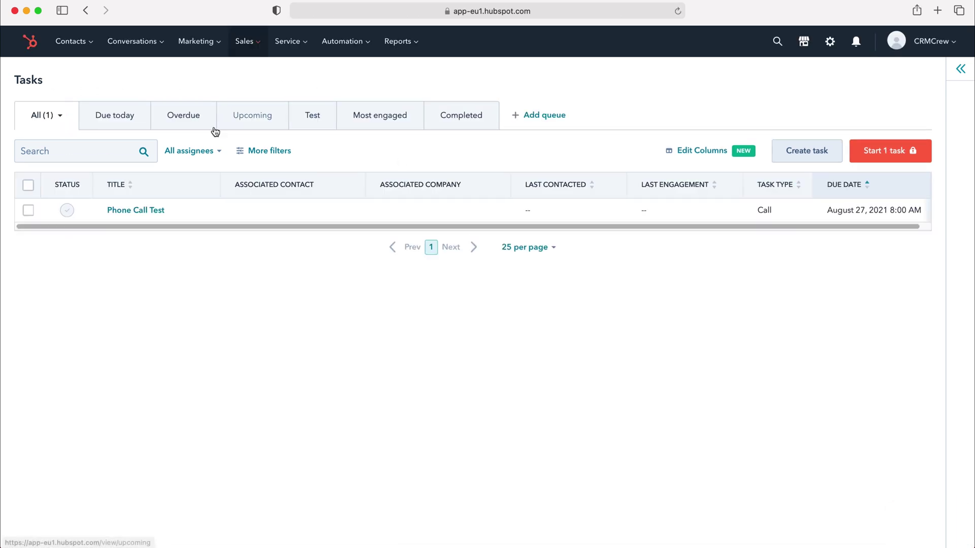
{"action": "left_click", "coordinate": [311, 118]}
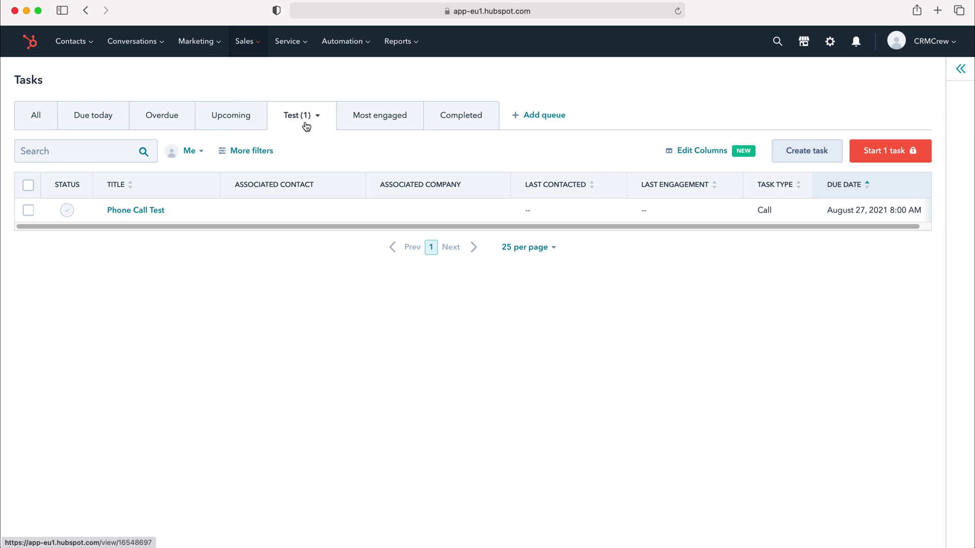